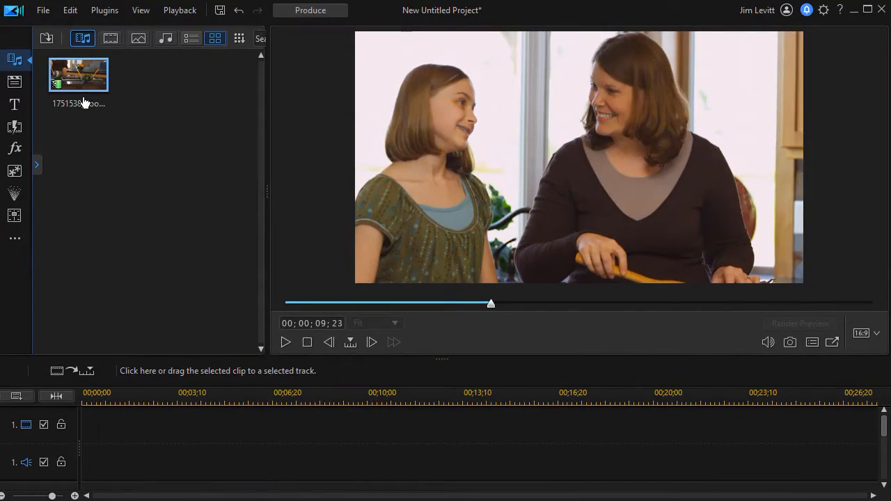
- Place the cooking clip at the start of video track 1 and move the playhead to 00;00;06;17
left_click_drag(83, 79, 66, 428)
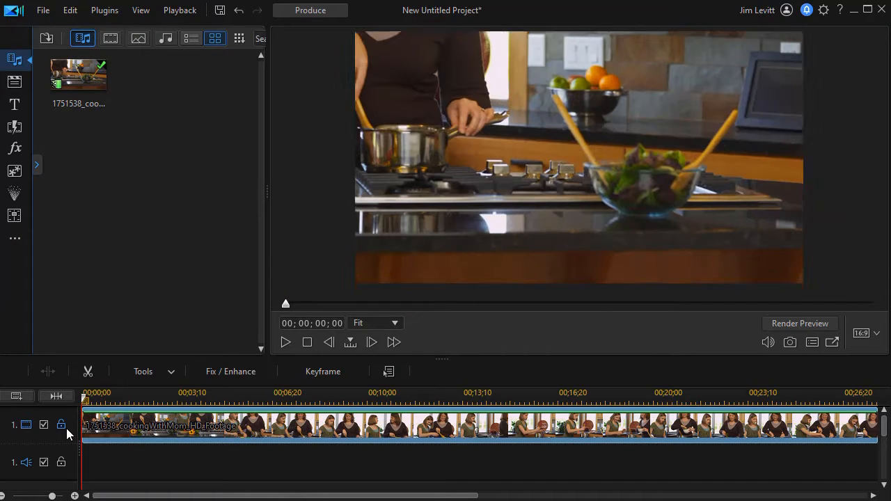
left_click(95, 400)
left_click_drag(98, 402, 269, 401)
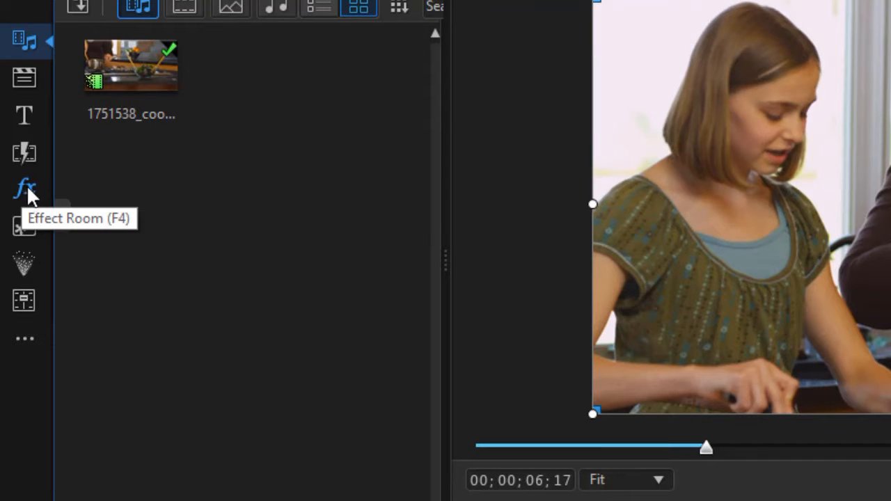
- Search the effects library for "blur" and apply the Blur effect to the cooking clip on track 1
left_click(27, 192)
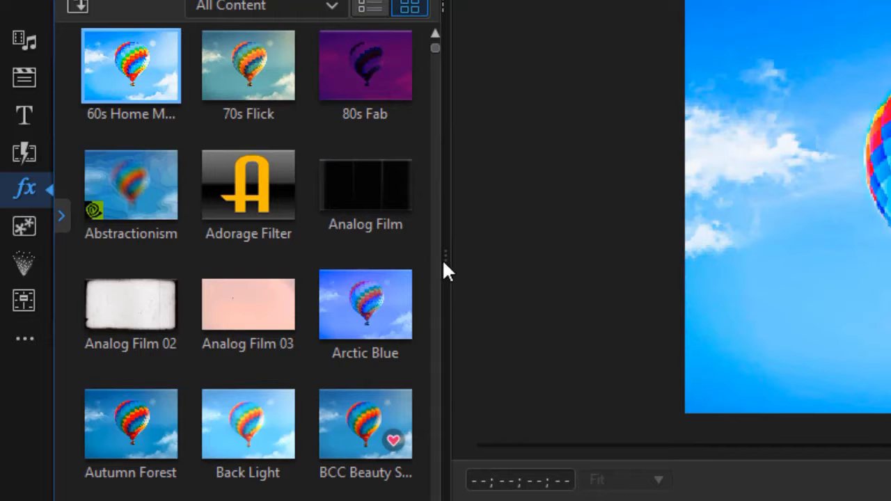
left_click_drag(446, 258, 675, 296)
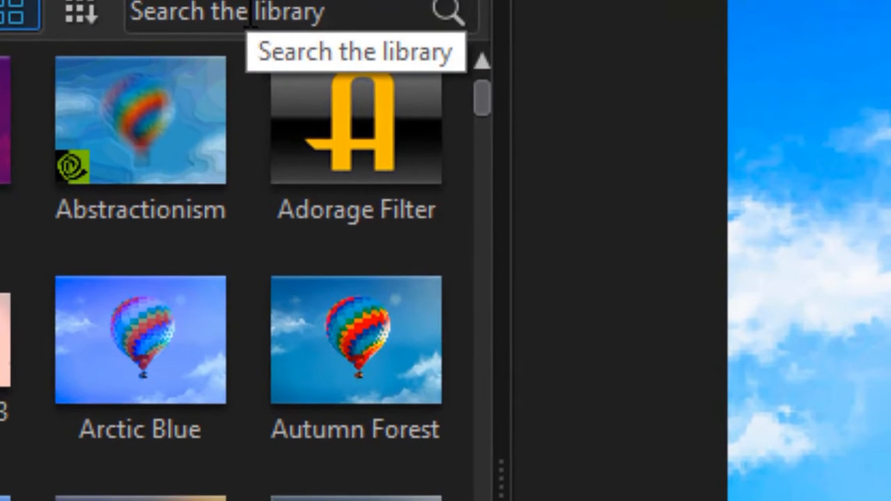
left_click(539, 7)
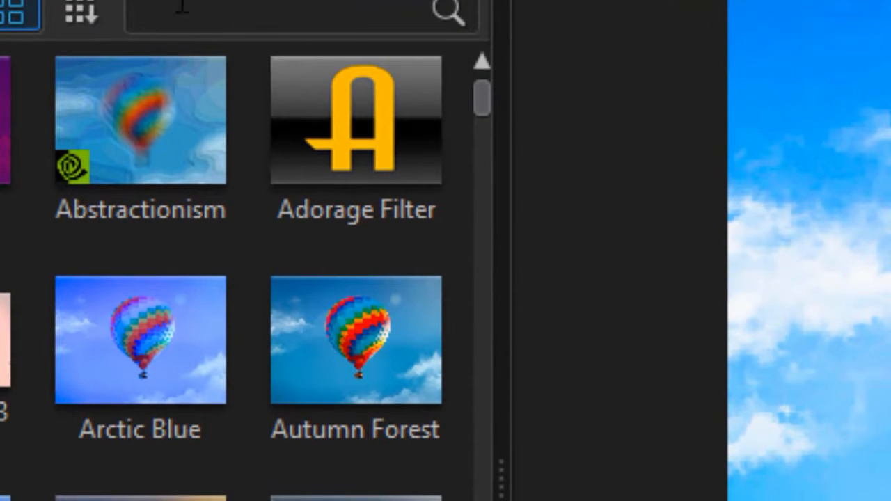
type("blur")
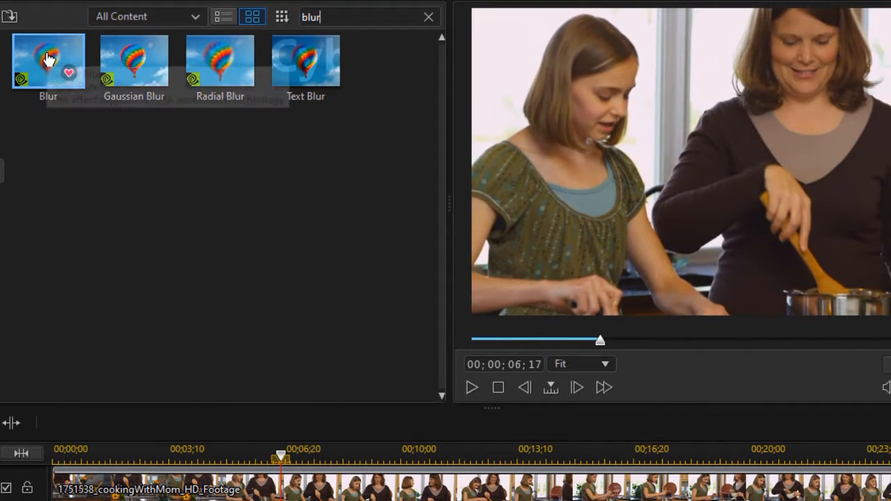
left_click_drag(43, 59, 214, 487)
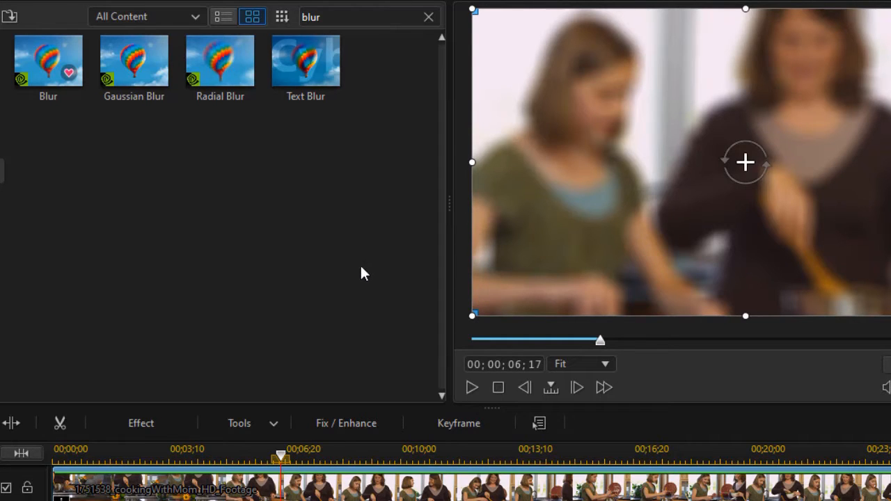
- Reshape the Blur effect's box mask into a narrow full-width horizontal band across the lower part of the frame
left_click(144, 425)
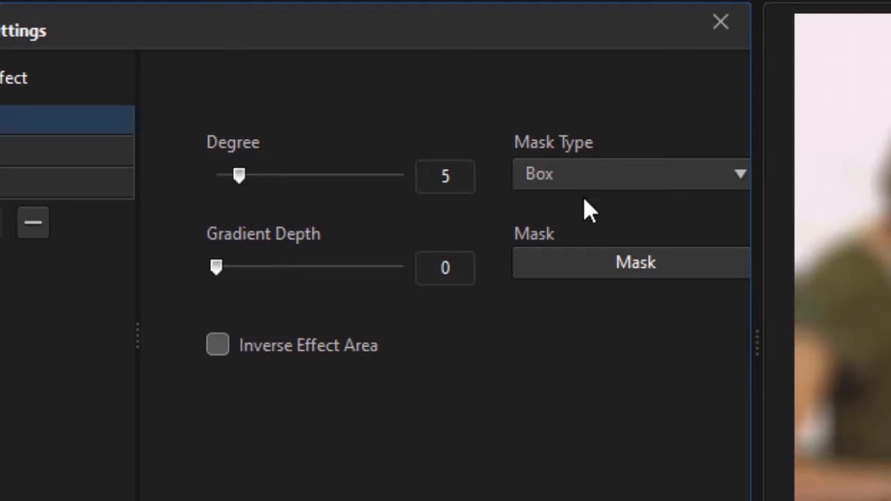
left_click(572, 263)
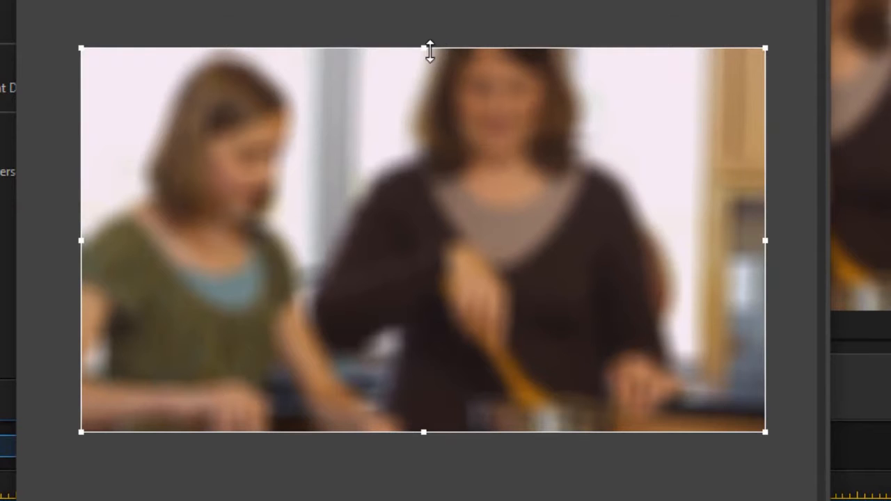
left_click_drag(425, 48, 406, 315)
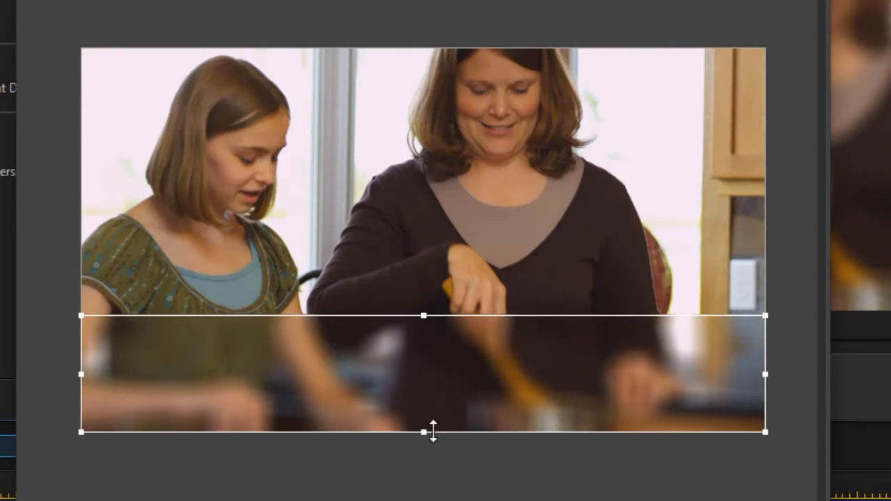
left_click_drag(423, 432, 418, 372)
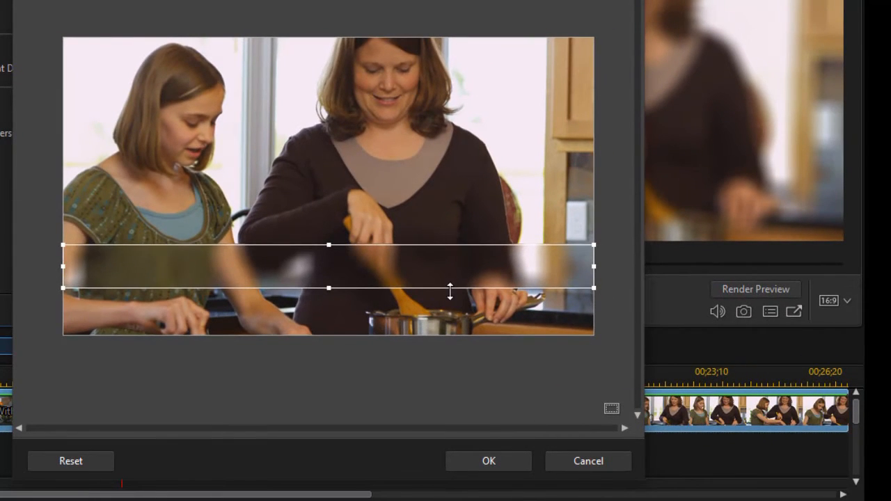
left_click(490, 462)
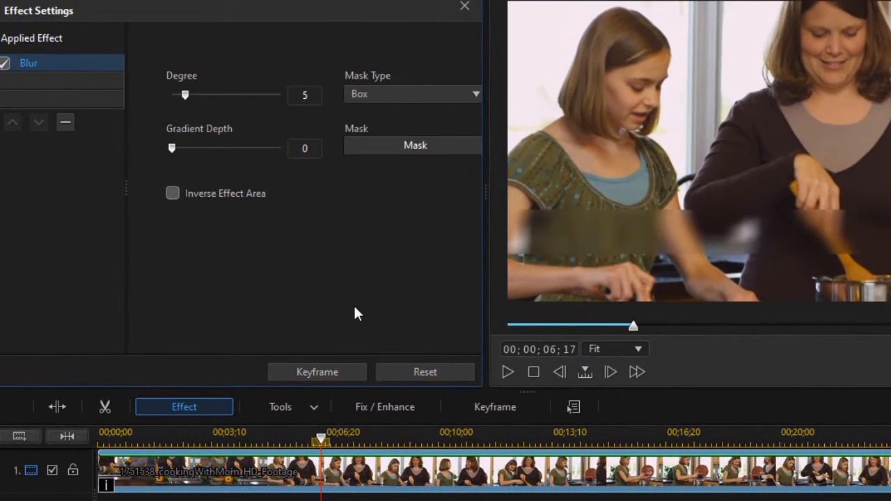
- Add a Blur Degree keyframe with a value of 0 at 00;00;06;01 in the clip's keyframe settings
left_click(278, 379)
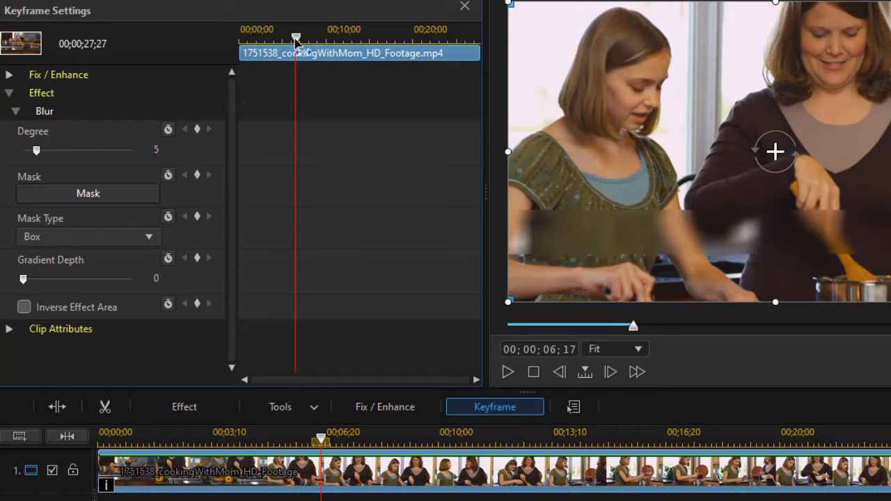
left_click_drag(295, 40, 291, 40)
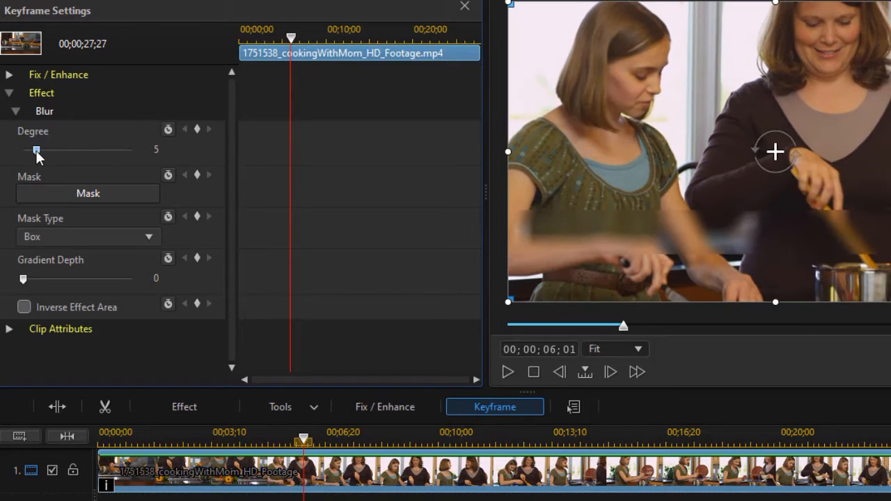
left_click_drag(36, 150, 10, 153)
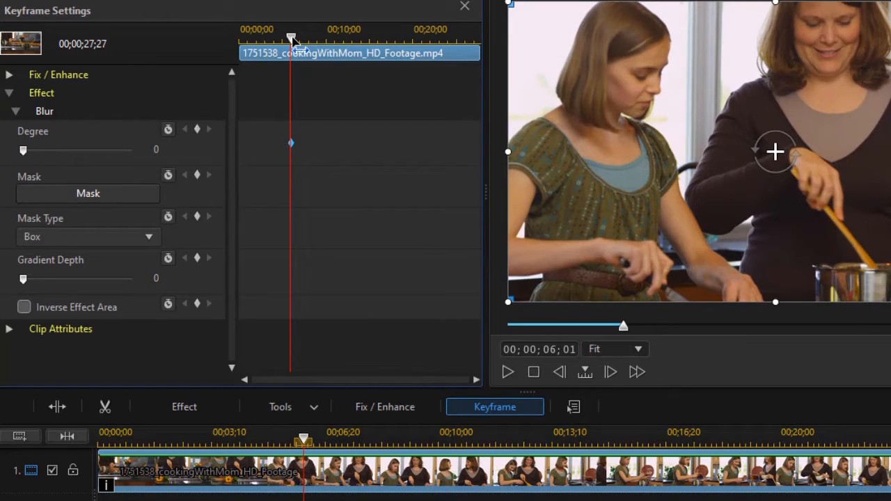
left_click_drag(292, 40, 302, 44)
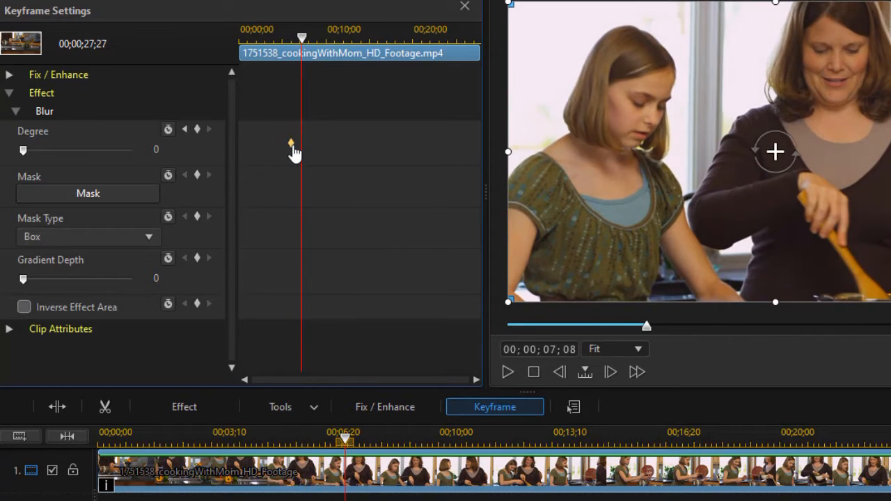
left_click(291, 144)
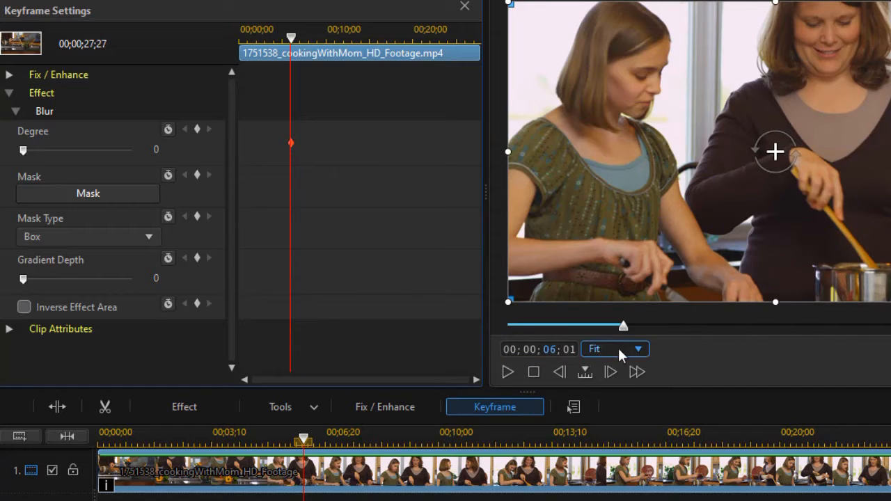
- Add a Blur Degree keyframe at 00;00;08;01 and set its value to 13
left_click(544, 349)
type("8")
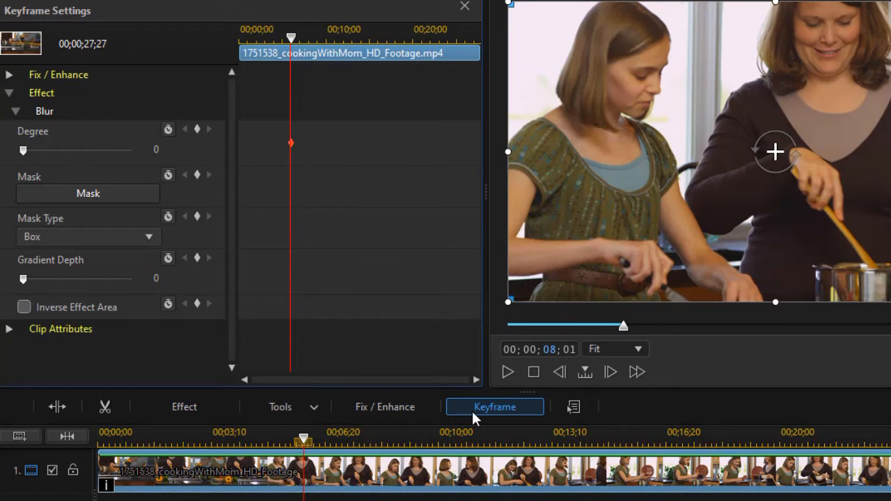
key("Return")
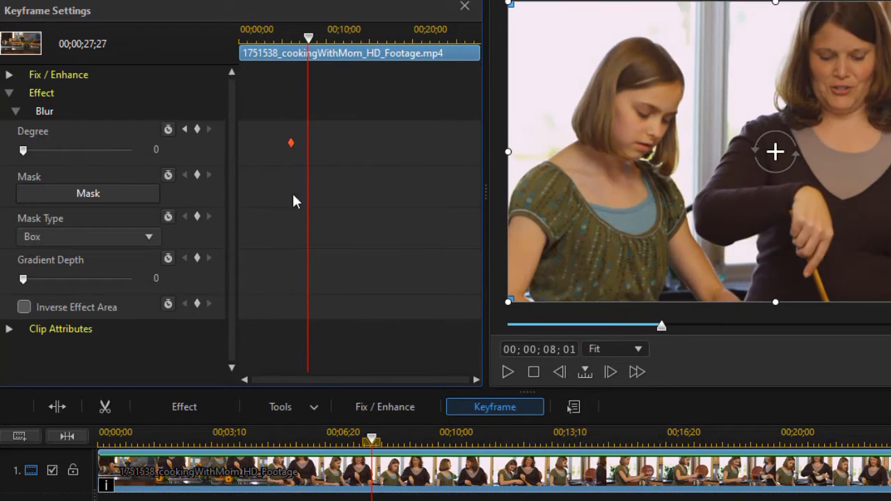
left_click(197, 129)
left_click_drag(23, 150, 56, 157)
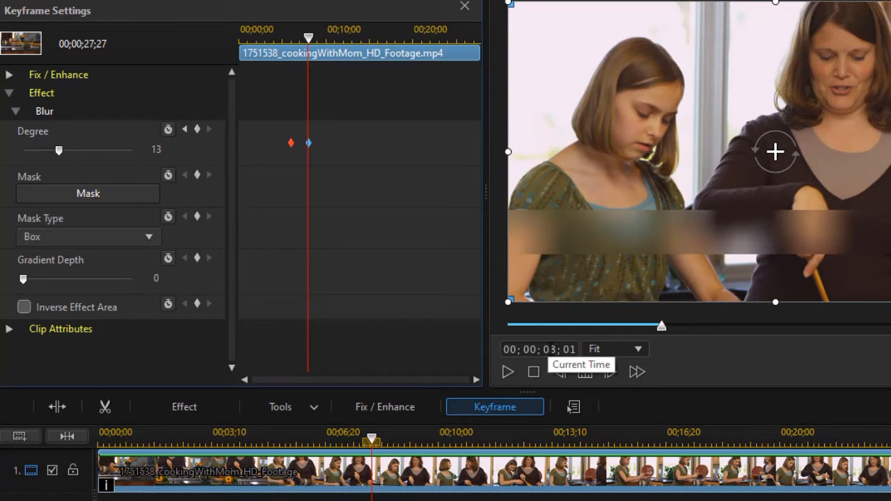
- Hold the Blur Degree at 13 with a keyframe at 00;00;12;01 and set it to 0 at 00;00;13;01
left_click(551, 350)
type("3")
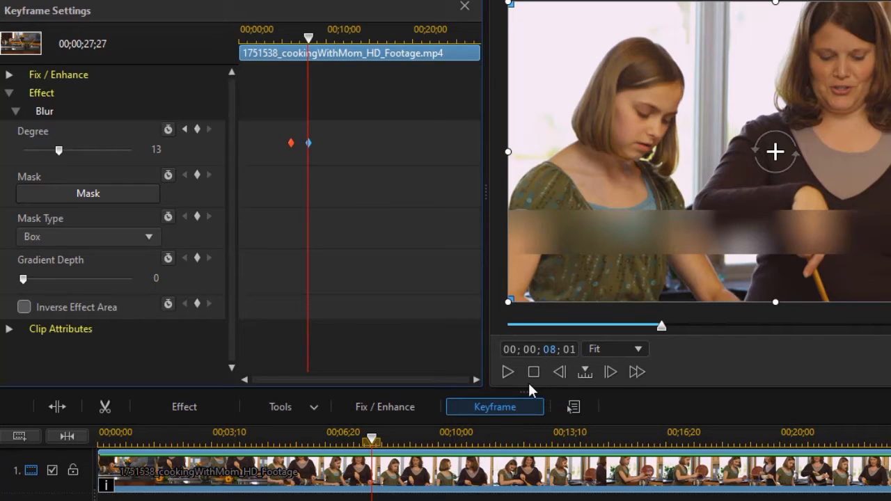
type("12")
key("Return")
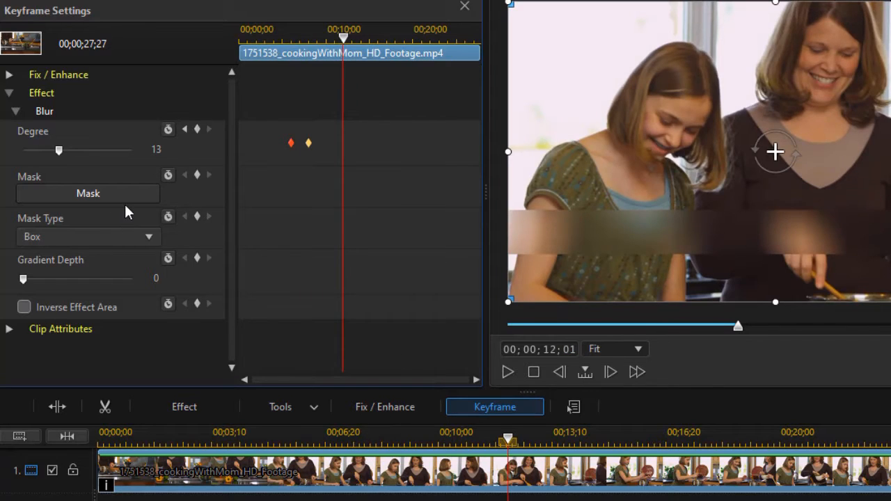
left_click(197, 130)
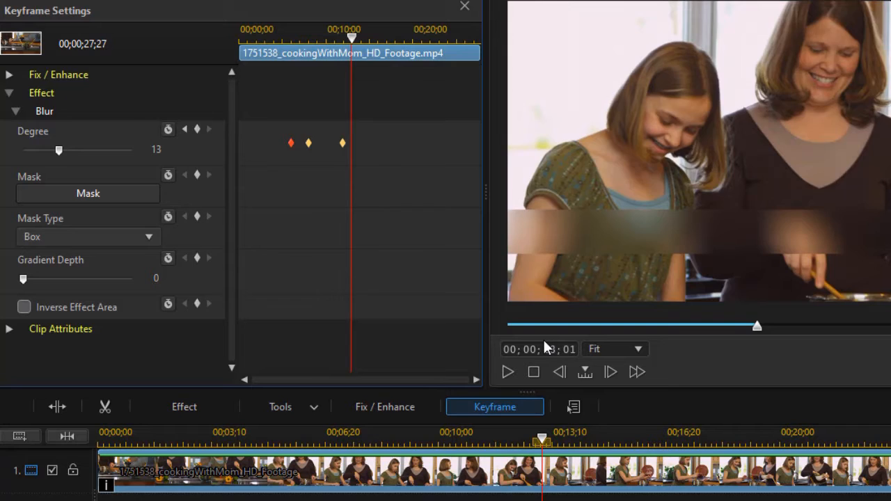
key("Return")
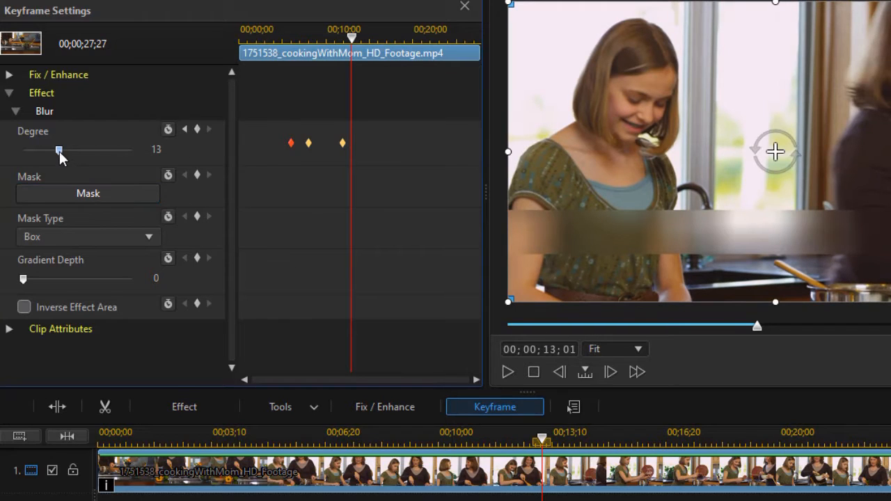
left_click_drag(59, 151, 23, 151)
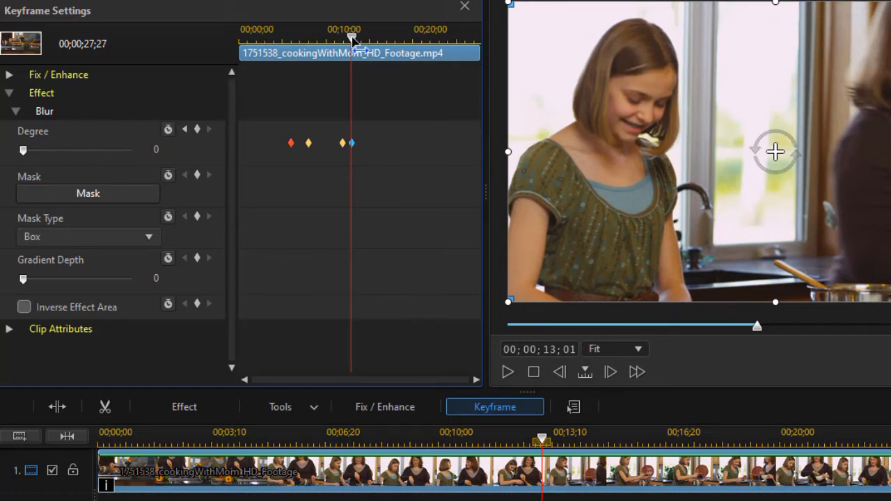
- Enlarge the preview and play the clip from near its start to check how the blur band fades in and out
left_click_drag(353, 30, 251, 47)
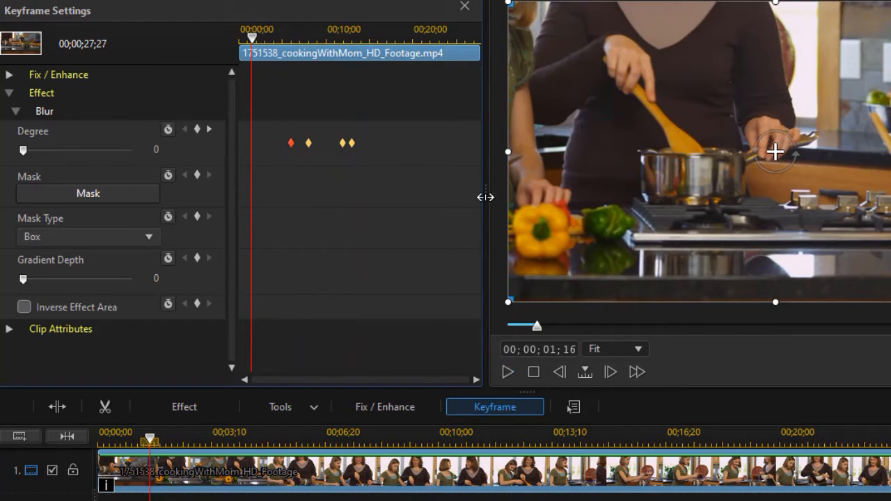
left_click_drag(486, 192, 321, 195)
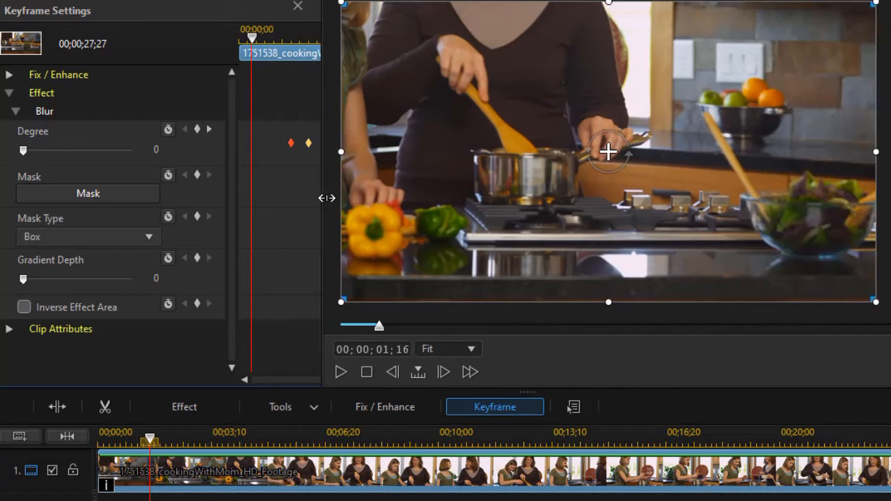
left_click(342, 371)
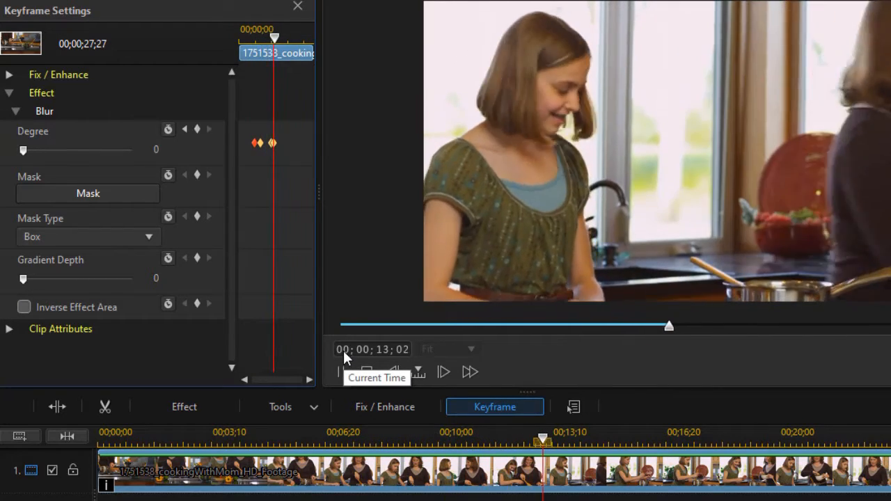
left_click(344, 372)
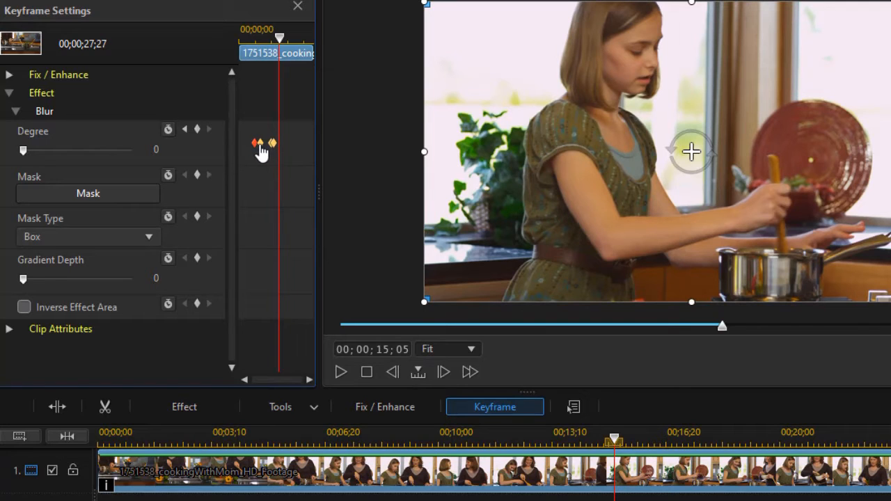
- Place the Default text title on video track 2 at the 00;00;08;01 blur keyframe and open it in the Title Designer
left_click(259, 146)
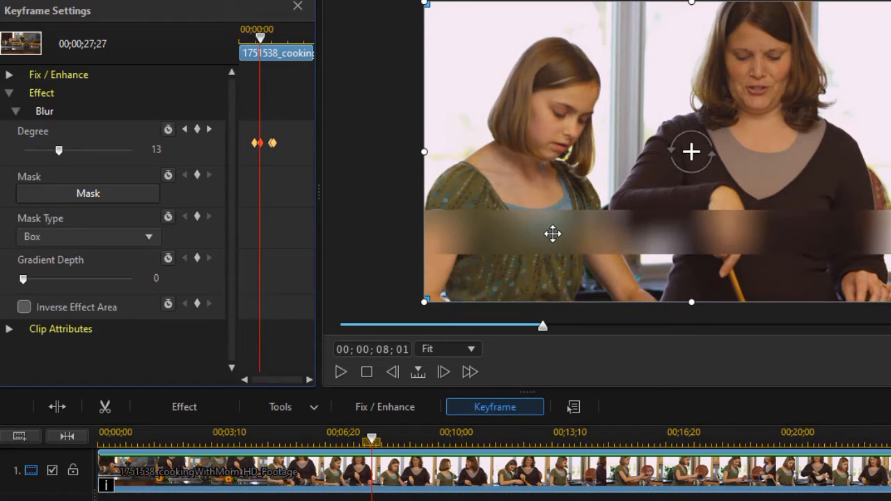
left_click(297, 9)
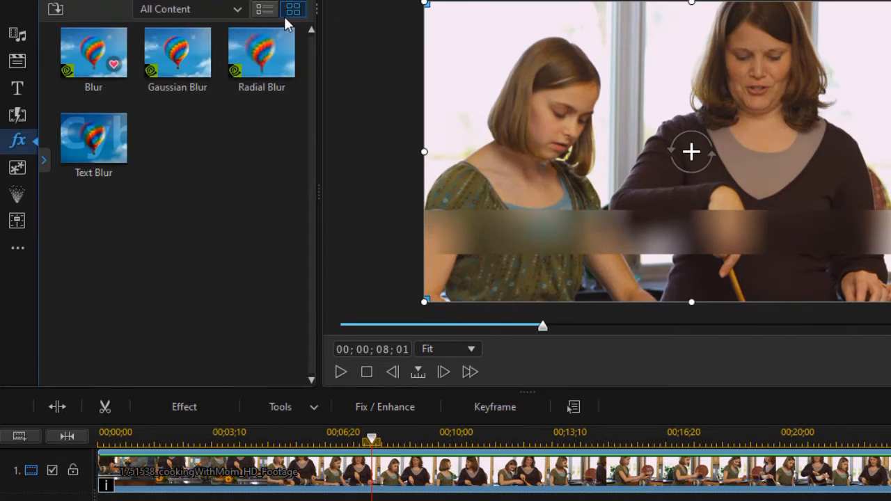
left_click(17, 89)
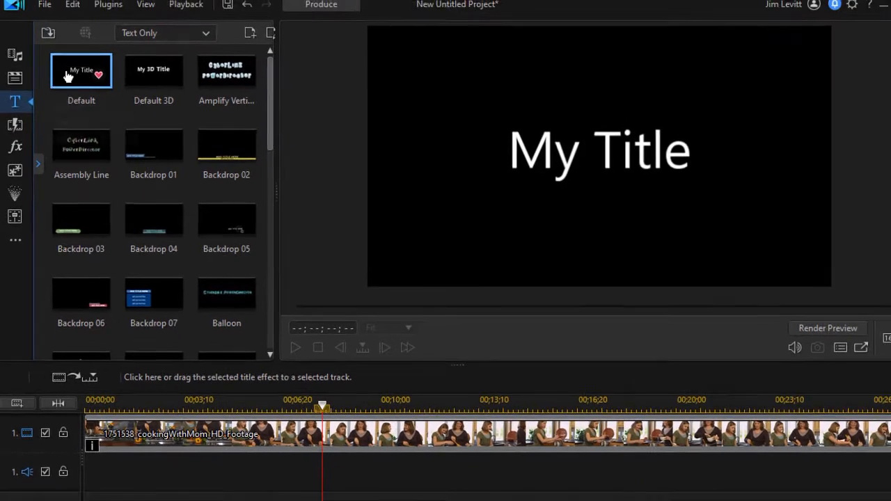
left_click_drag(73, 75, 310, 449)
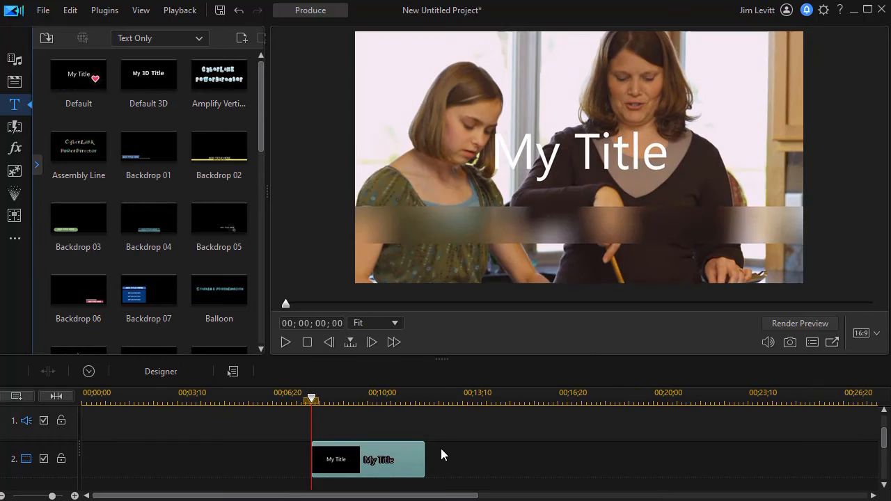
scroll(393, 457, "down", 1)
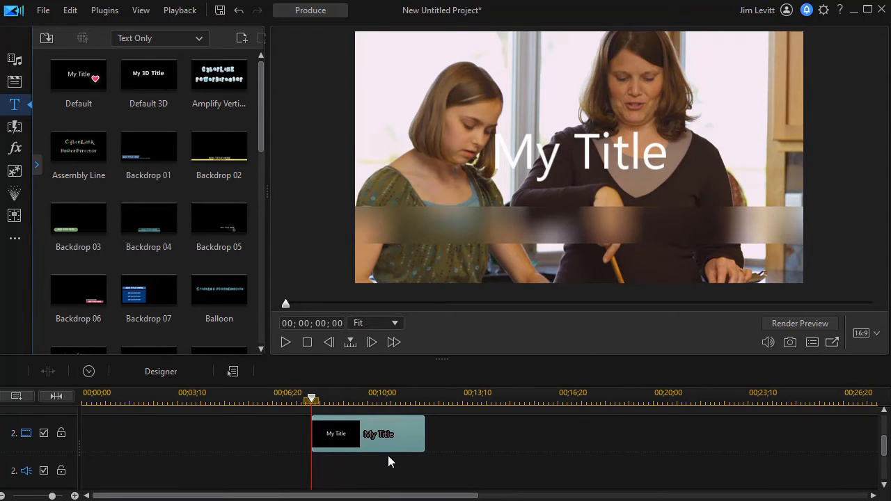
double_click(390, 440)
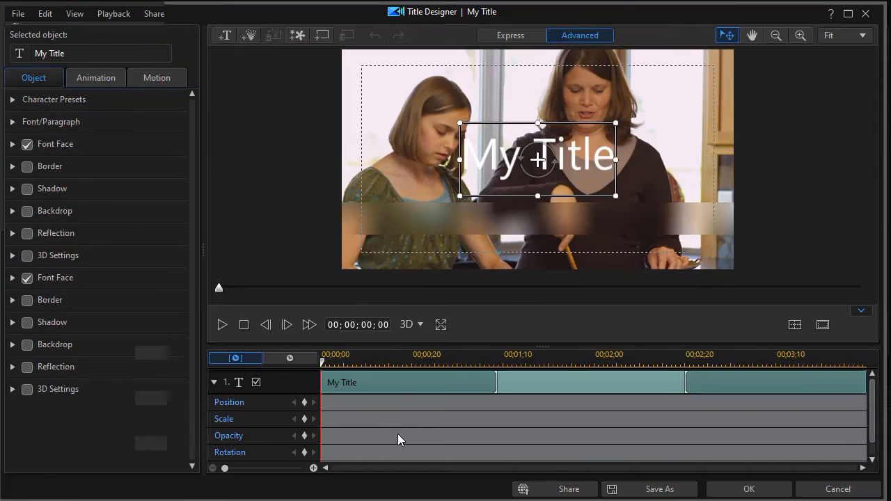
- Change the title text to "Recipe Corner" in bold Sitka Heading, size 28, and move it onto the blurred band
left_click(501, 149)
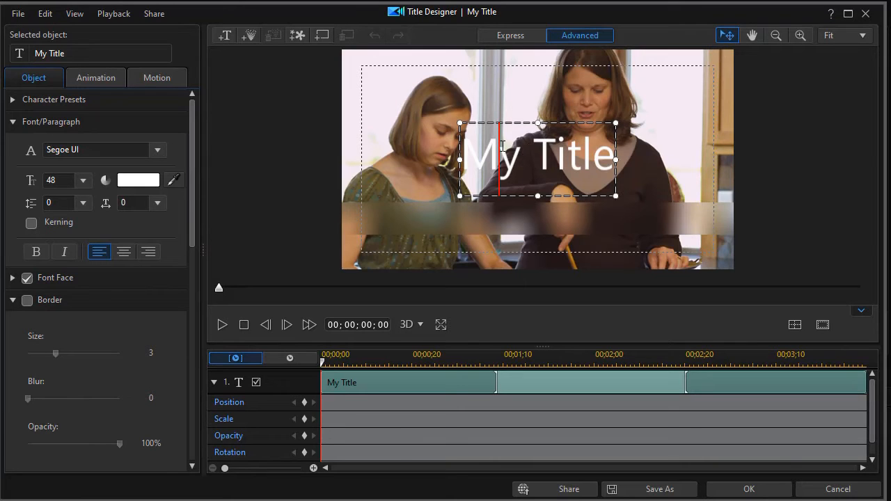
key("ctrl+a")
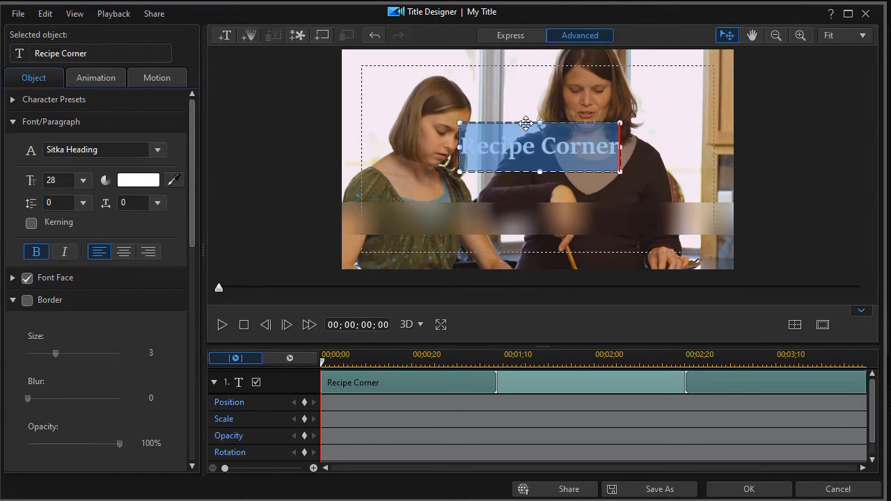
left_click_drag(526, 127, 522, 191)
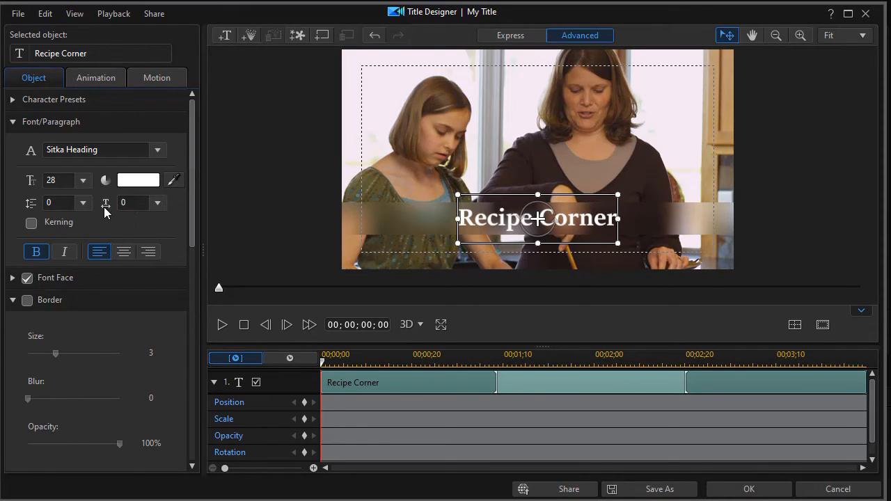
- Set the title's character spacing to 5 and recentre the text horizontally on the blurred band
left_click(157, 207)
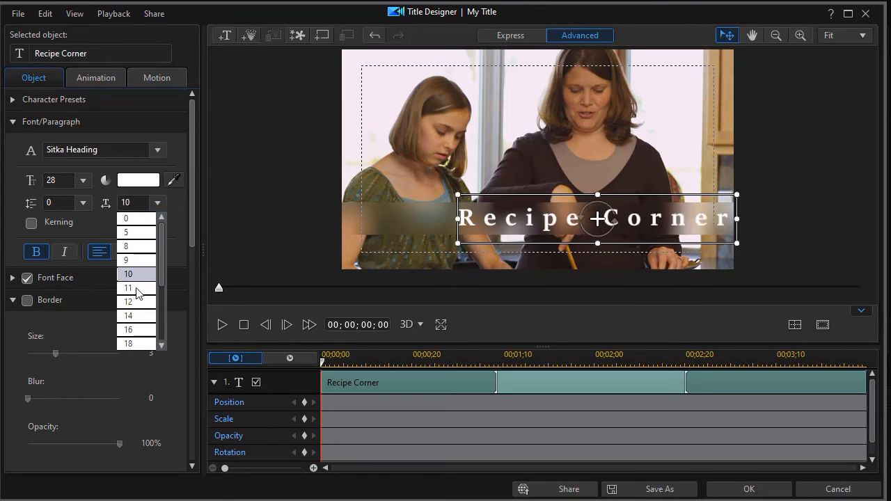
left_click(135, 233)
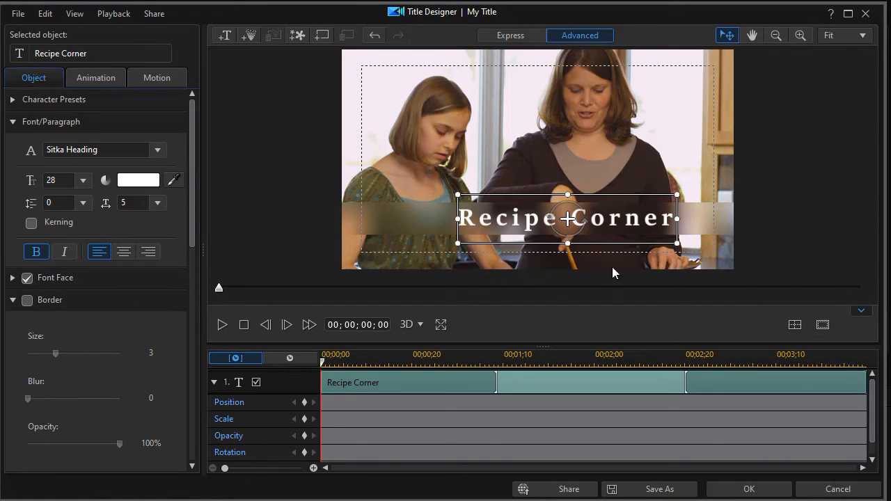
left_click_drag(567, 191, 523, 194)
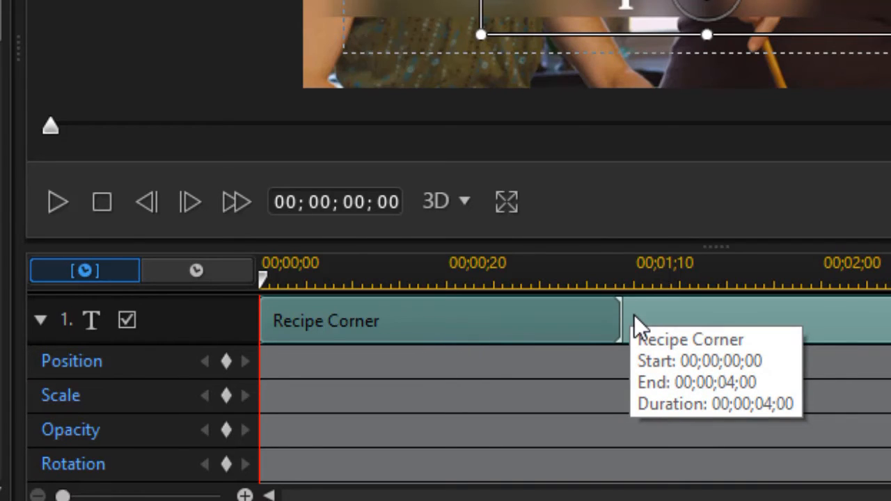
- Extend the title's opening animation section to 00;00;01;29 and apply the Conjure - Down effect as its In Animation
left_click_drag(624, 323, 807, 319)
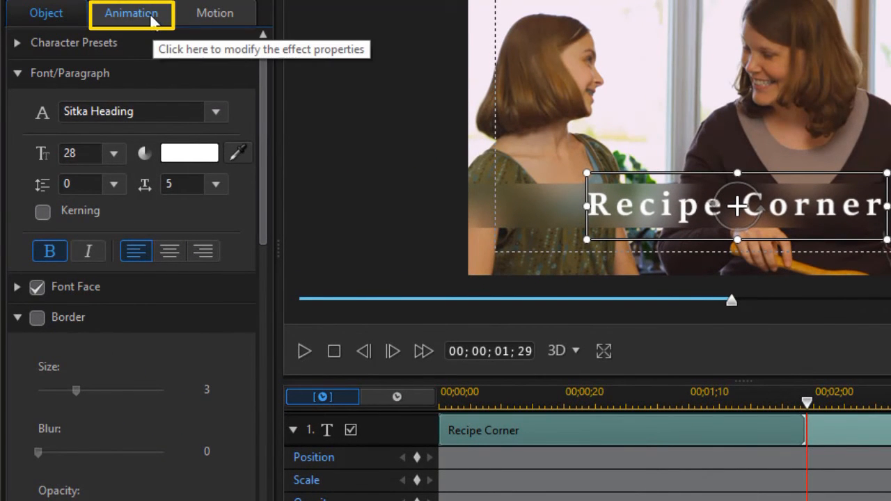
left_click(150, 18)
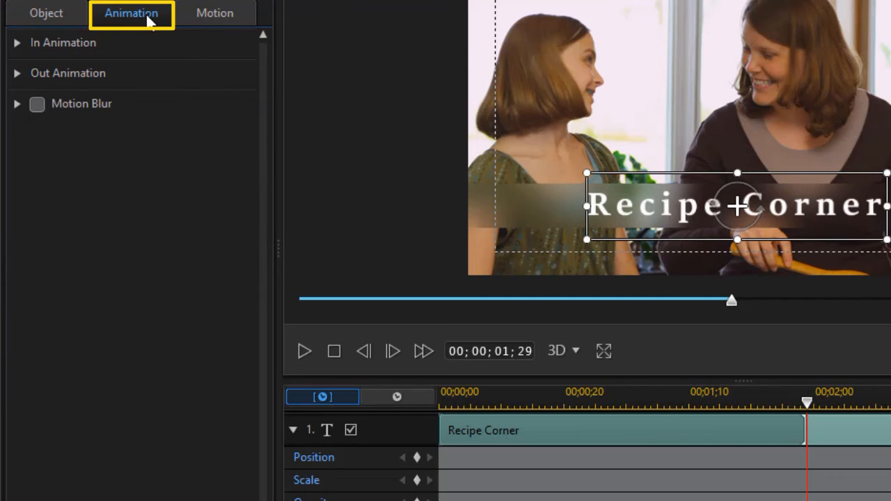
left_click(17, 43)
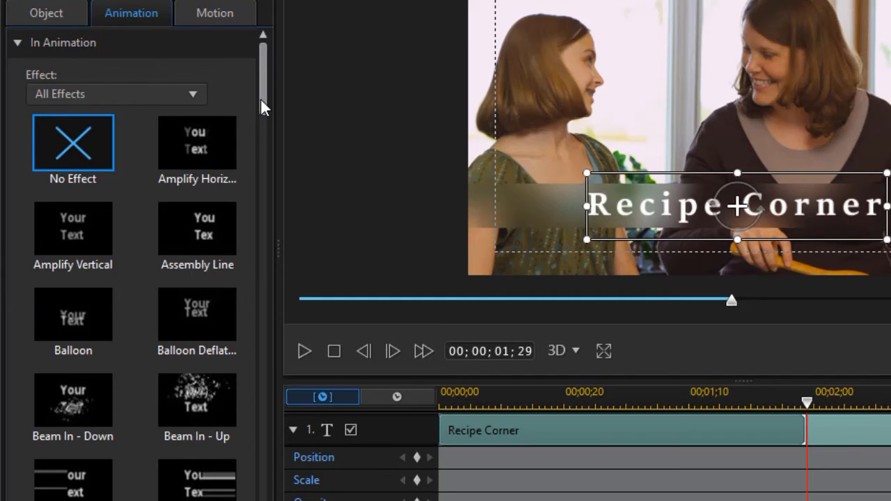
left_click_drag(264, 98, 253, 139)
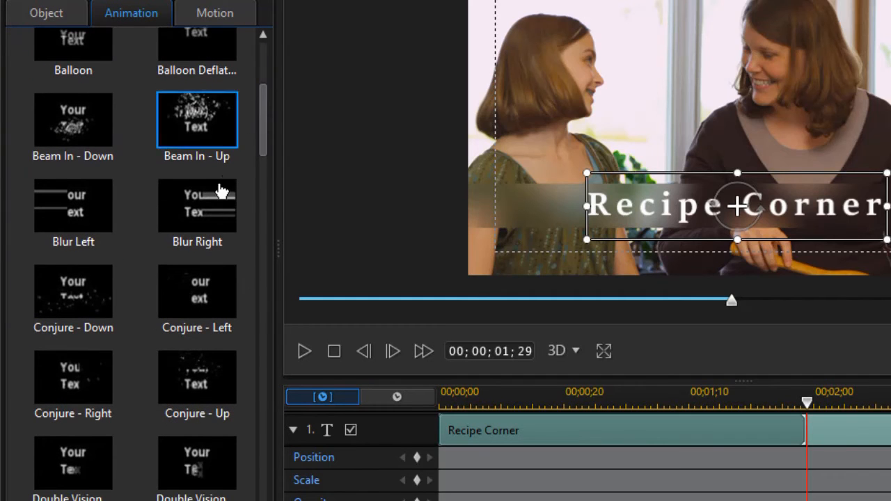
left_click(70, 298)
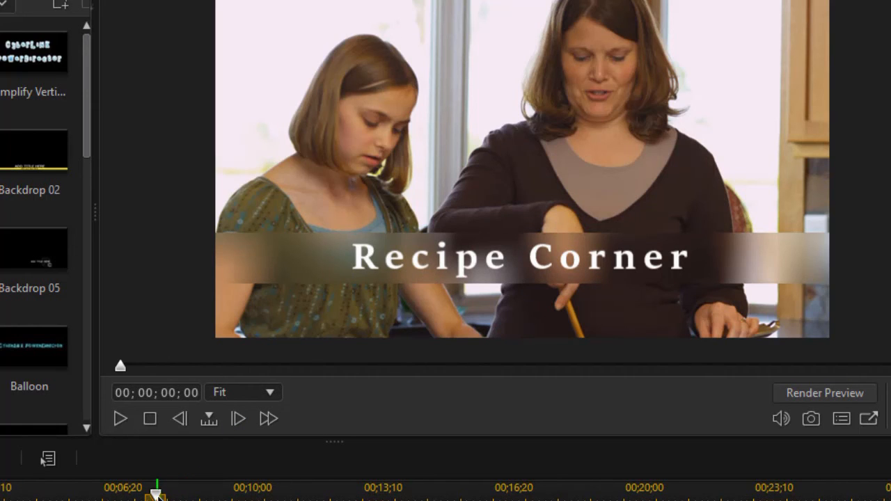
- Move the timeline playhead back to about 00;00;05;13, ahead of the title, to preview the sequence
left_click_drag(155, 495, 54, 495)
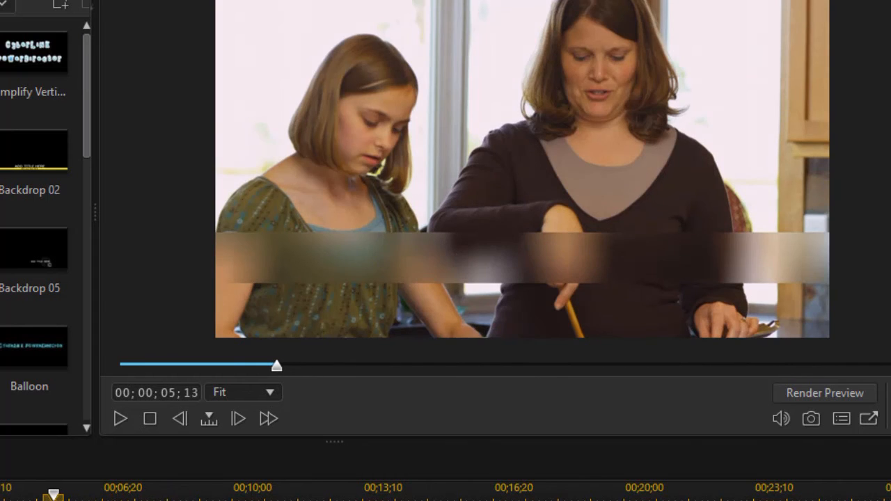